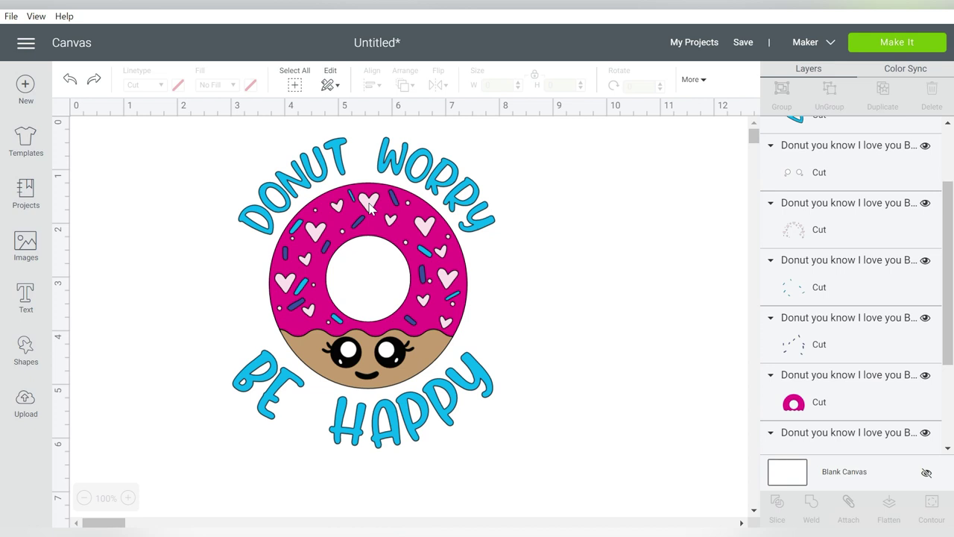
left_click(371, 210)
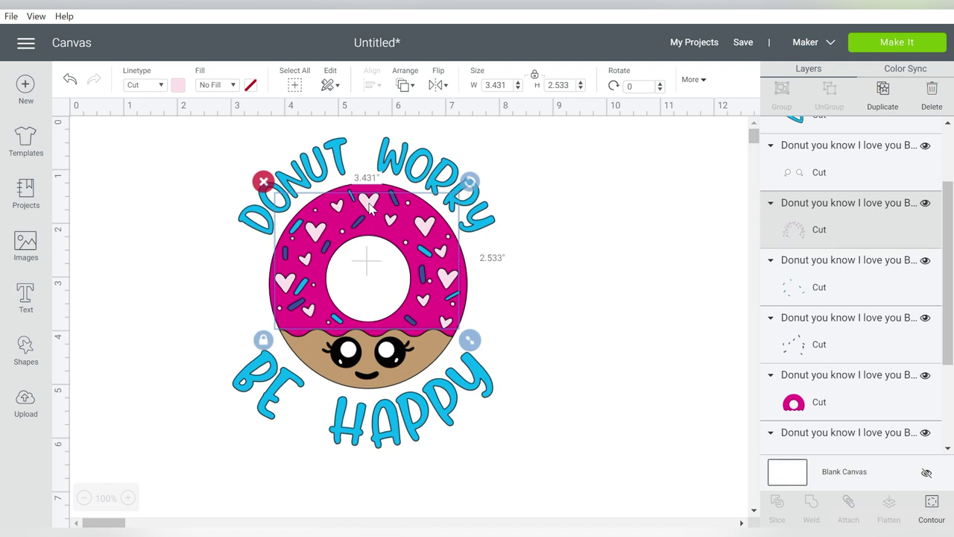
left_click_drag(371, 209, 626, 173)
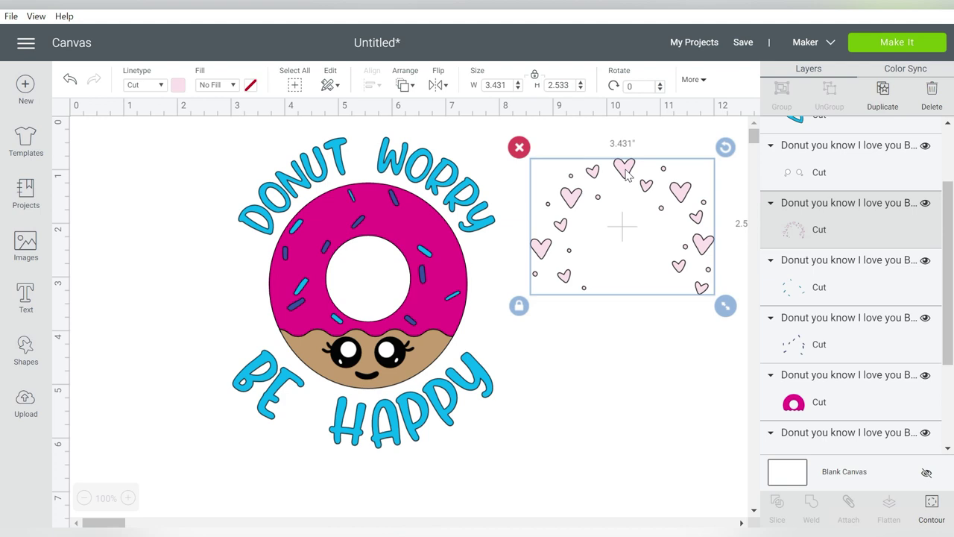
left_click(396, 206)
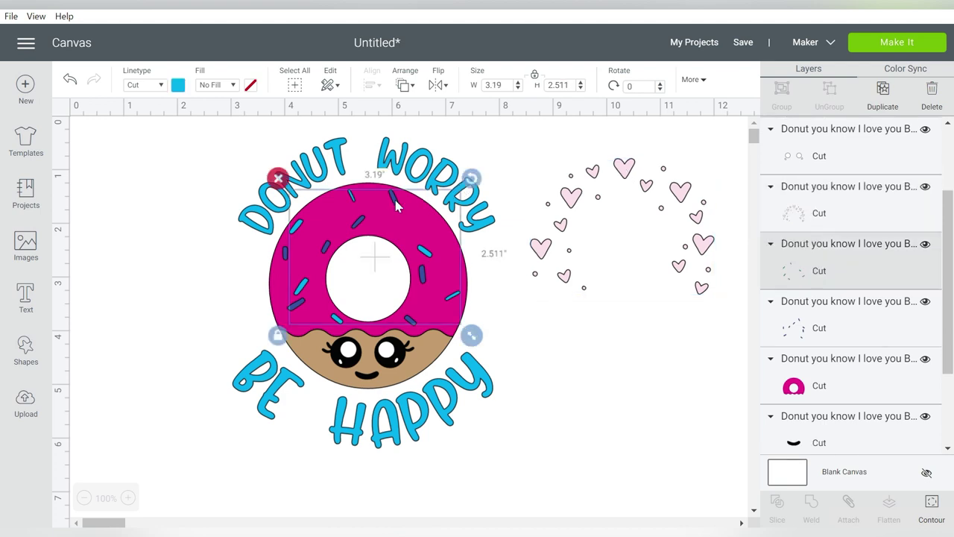
left_click_drag(396, 205, 177, 243)
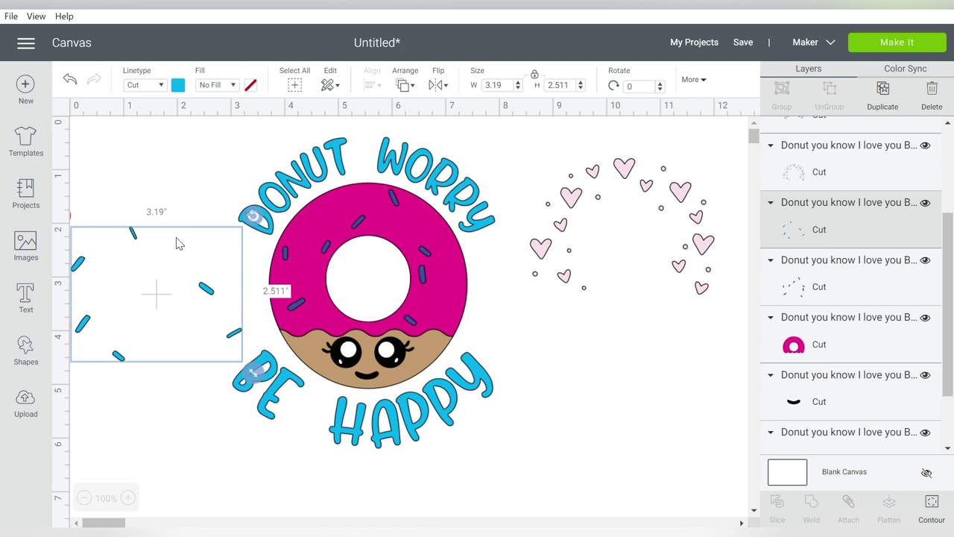
key("ctrl+z")
key("ctrl+z")
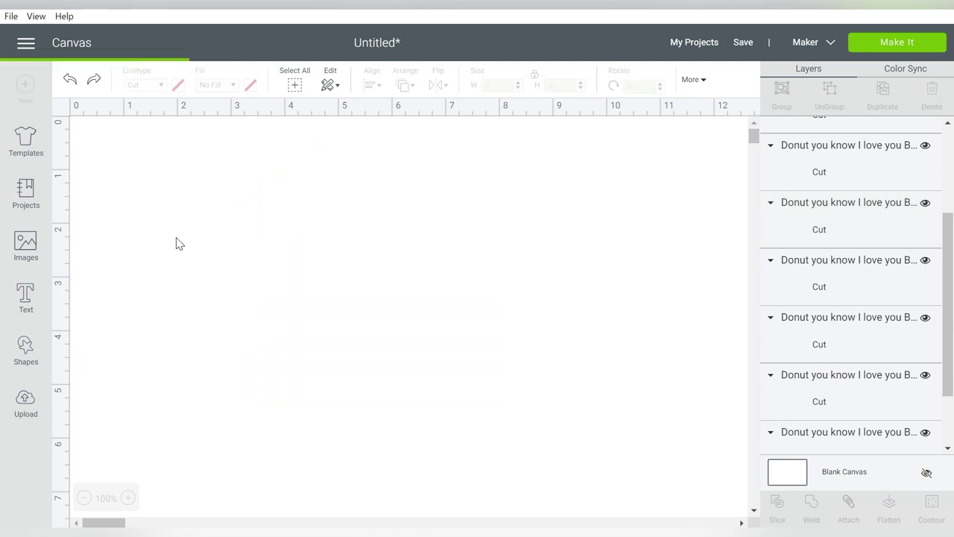
Select the entire donut design with its lettering and set its width to 8 inches
left_click_drag(569, 161, 186, 461)
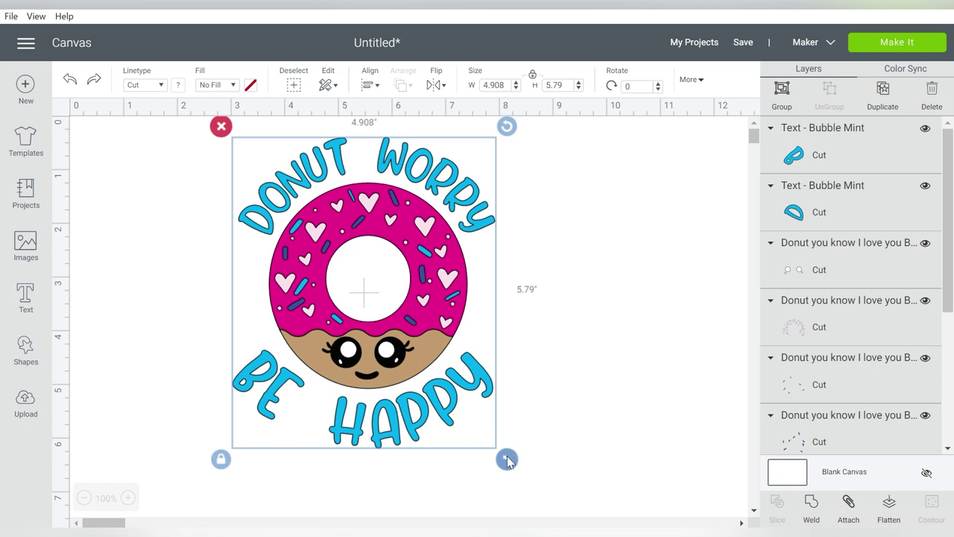
left_click(509, 86)
type("8")
key("Return")
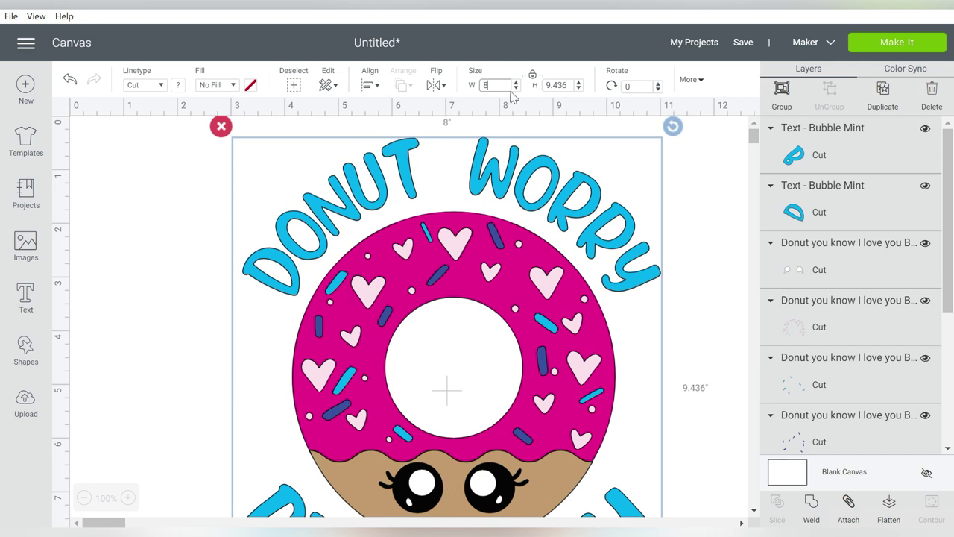
left_click(83, 497)
left_click(84, 497)
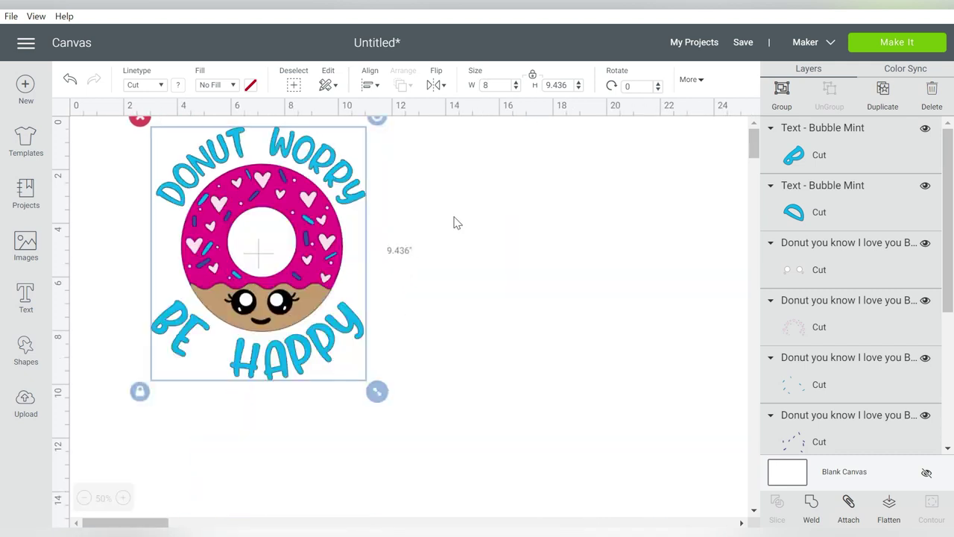
left_click(457, 223)
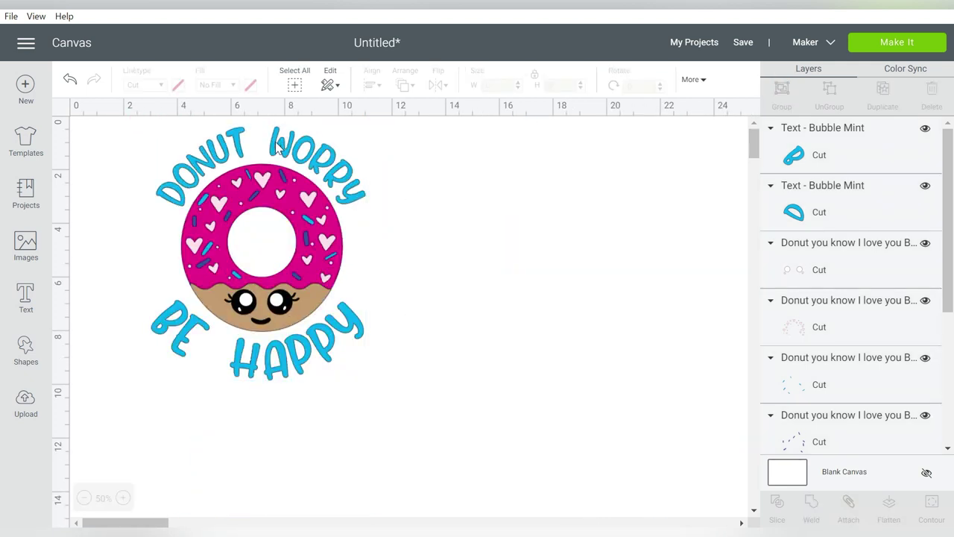
Move the white eye highlights off the donut's face to the empty canvas beside the design
left_click(276, 142)
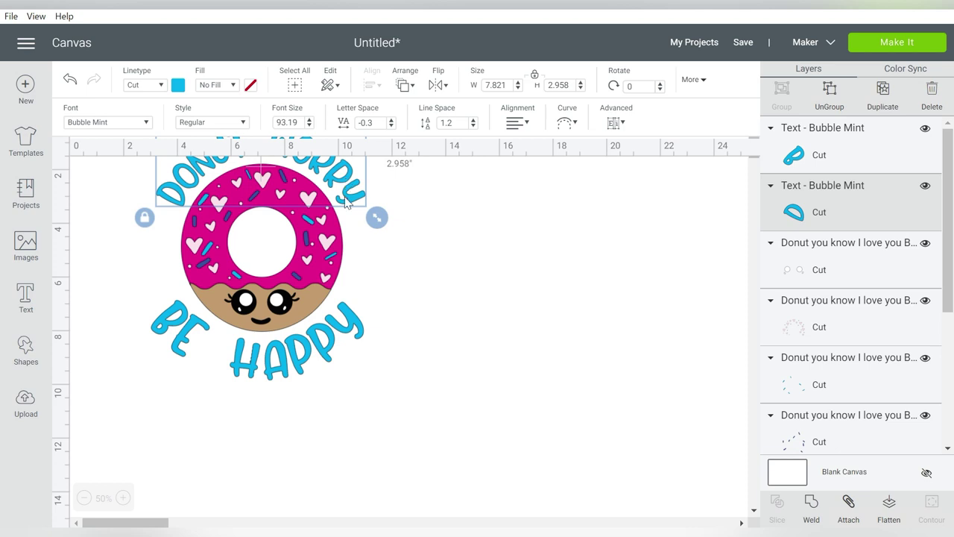
left_click(380, 274)
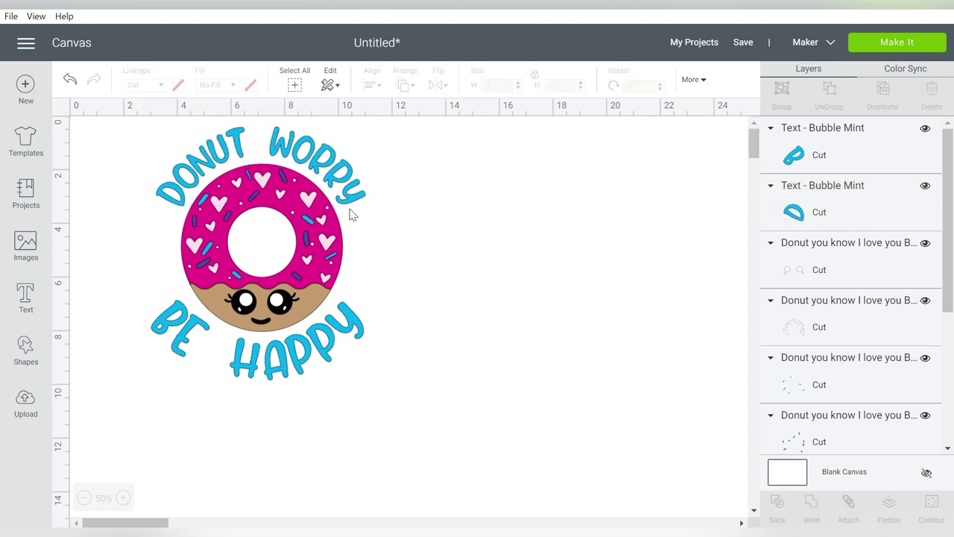
left_click(276, 317)
left_click_drag(278, 312, 513, 167)
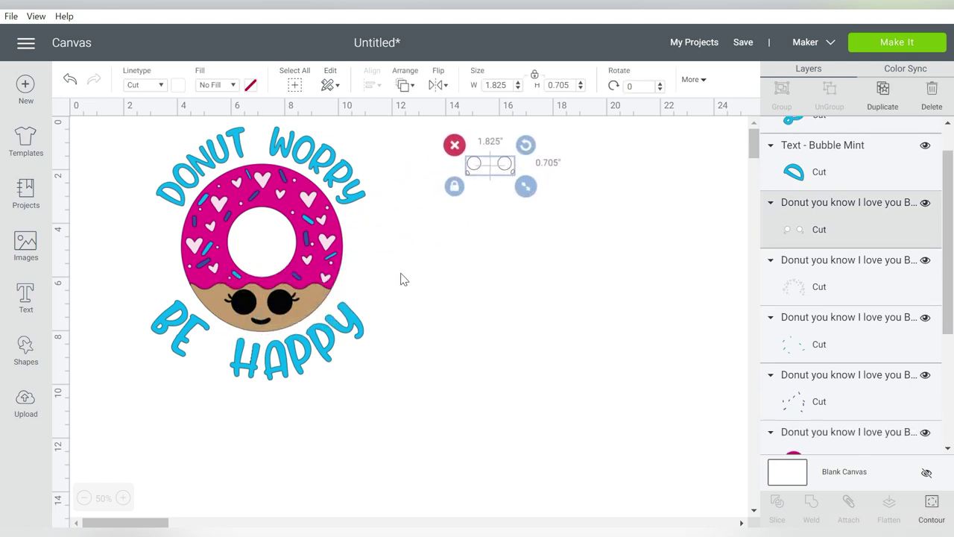
Group the black eyes and smile, move them off the donut below the white eye highlights, and attach them
left_click(278, 308)
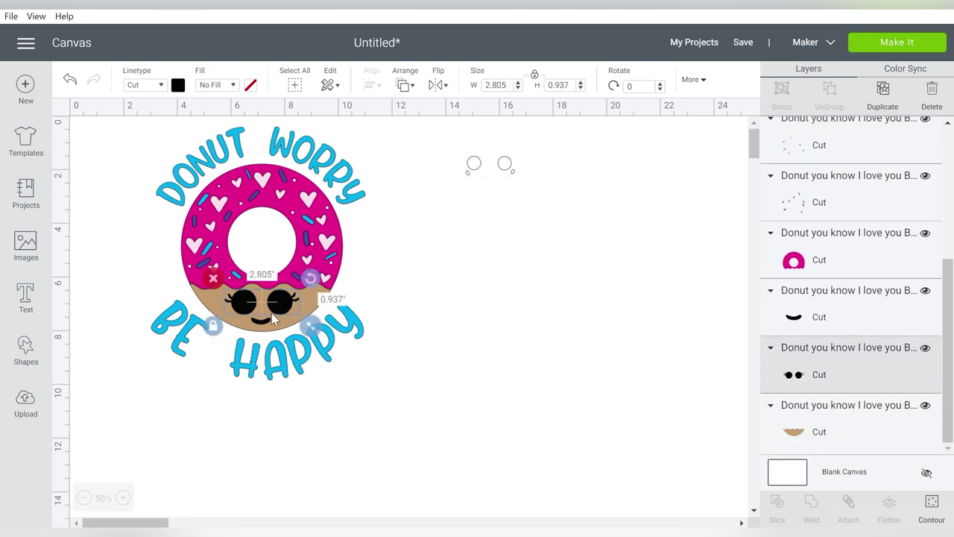
left_click(267, 326, "shift")
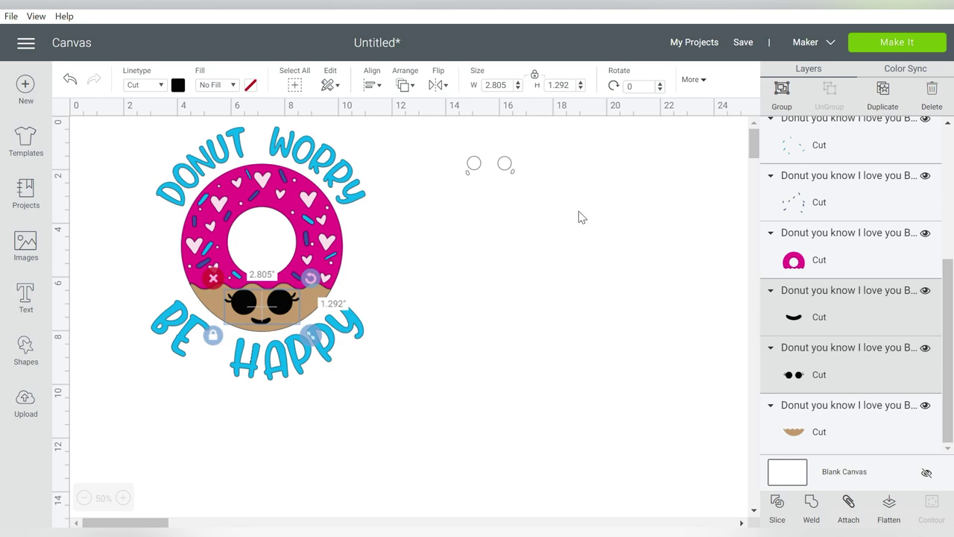
left_click(781, 89)
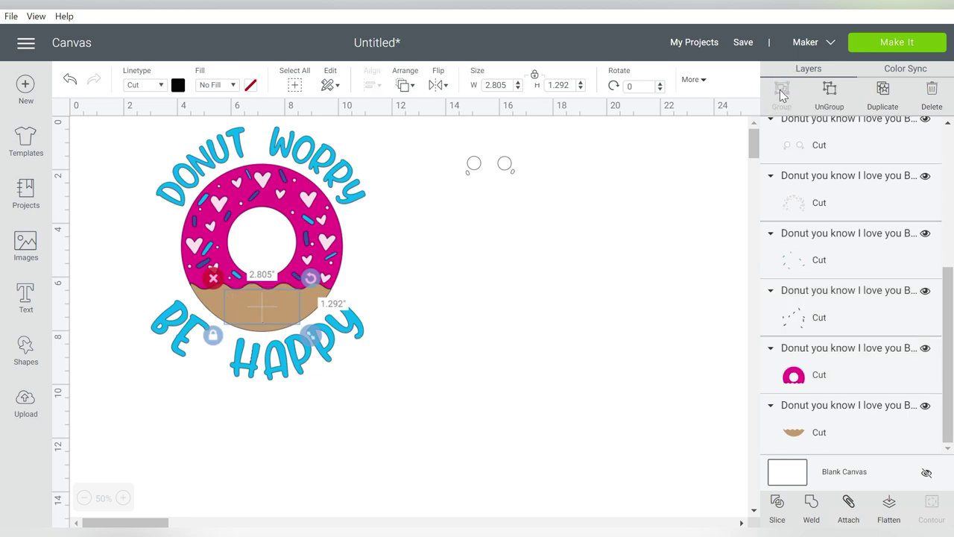
left_click_drag(282, 308, 561, 231)
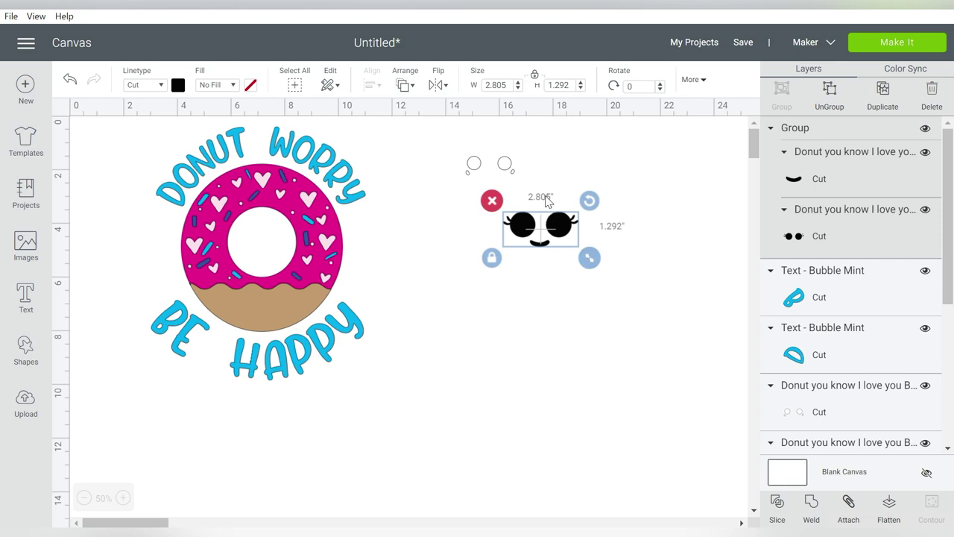
left_click(850, 501)
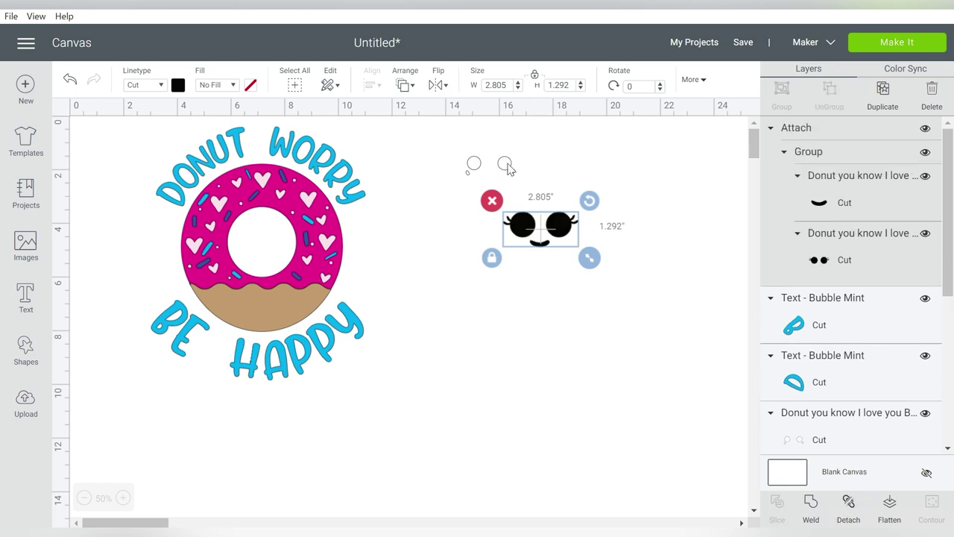
Spread out the pieces beside the design: white eye highlights above the black face, brown donut base below it, pink hearts beneath the base
left_click(507, 167)
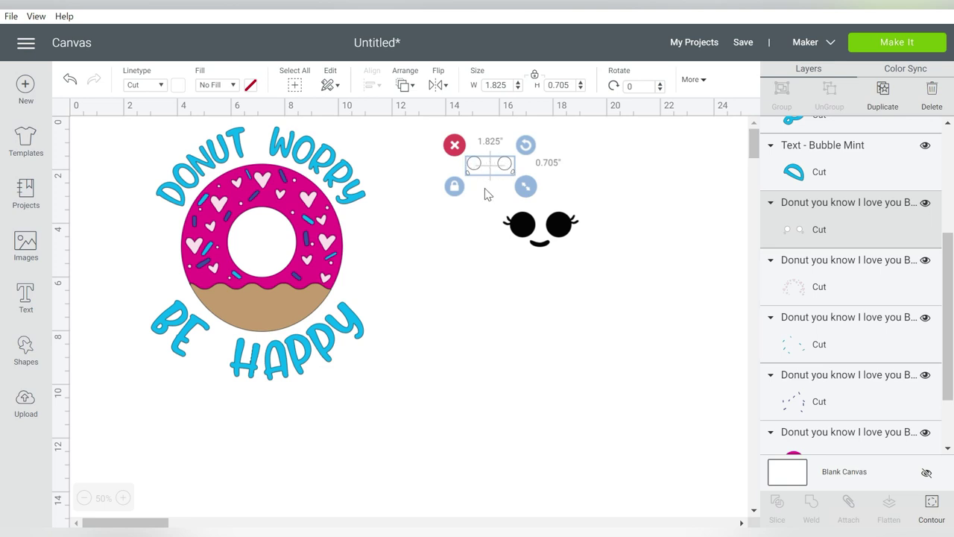
left_click_drag(477, 165, 525, 155)
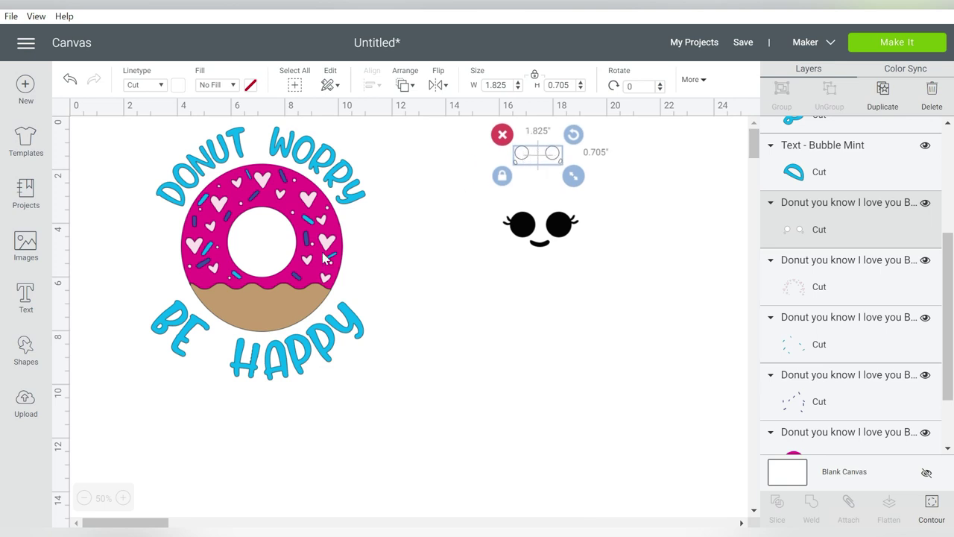
left_click_drag(266, 300, 547, 300)
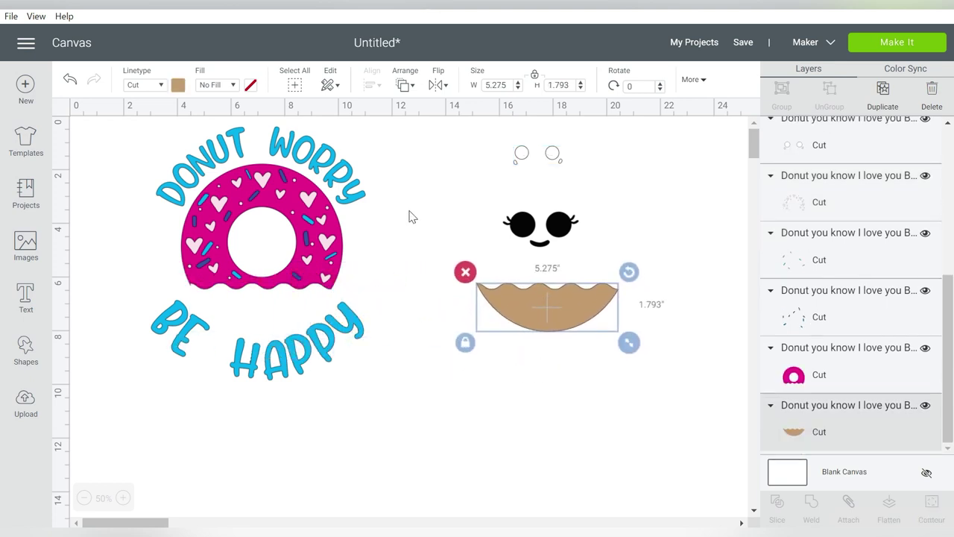
left_click_drag(332, 251, 602, 428)
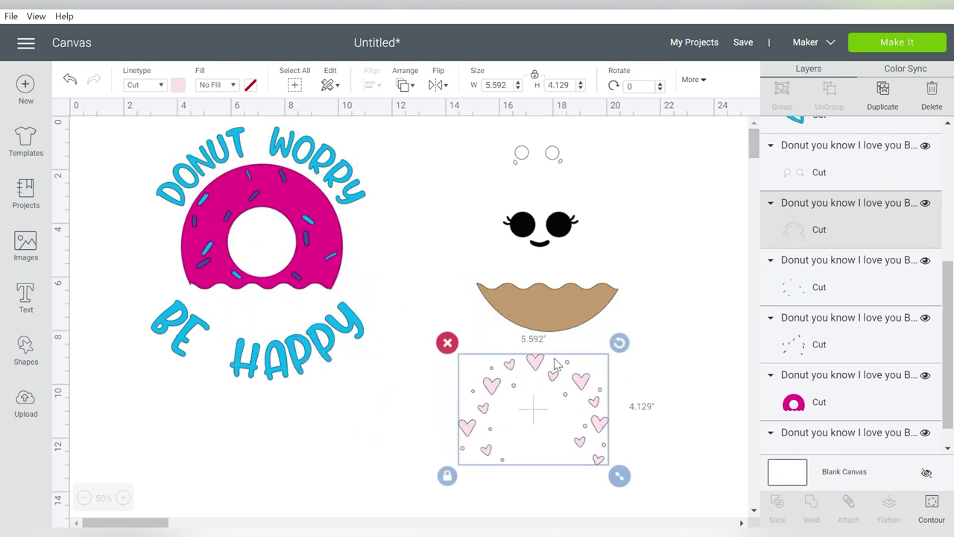
Undo the trial move of the light-blue sprinkles and send the pink icing to the back
left_click_drag(308, 254, 394, 279)
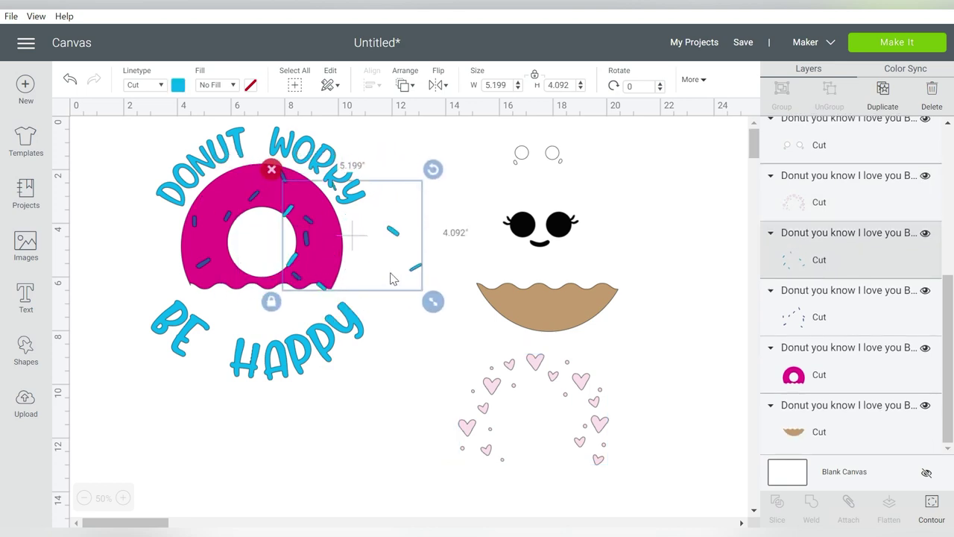
key("ctrl+z")
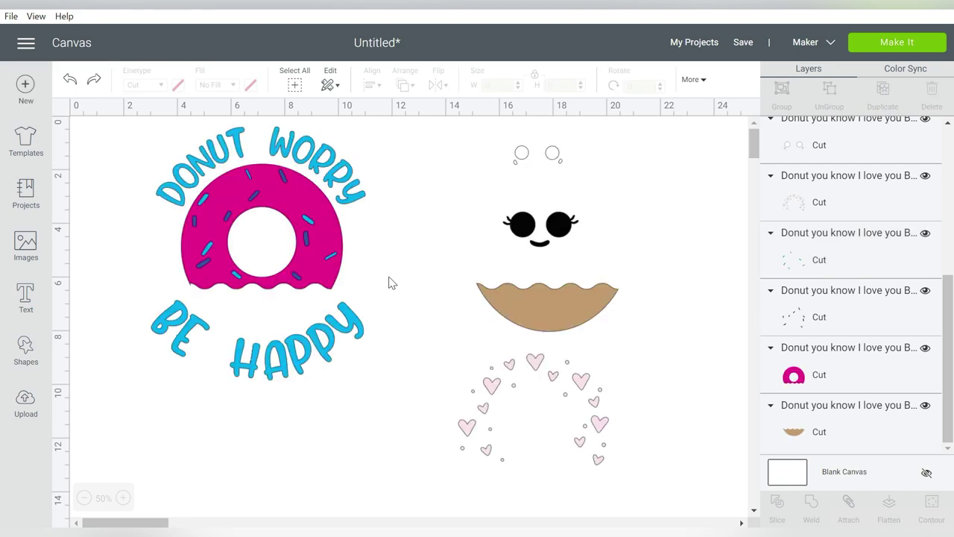
left_click(333, 290)
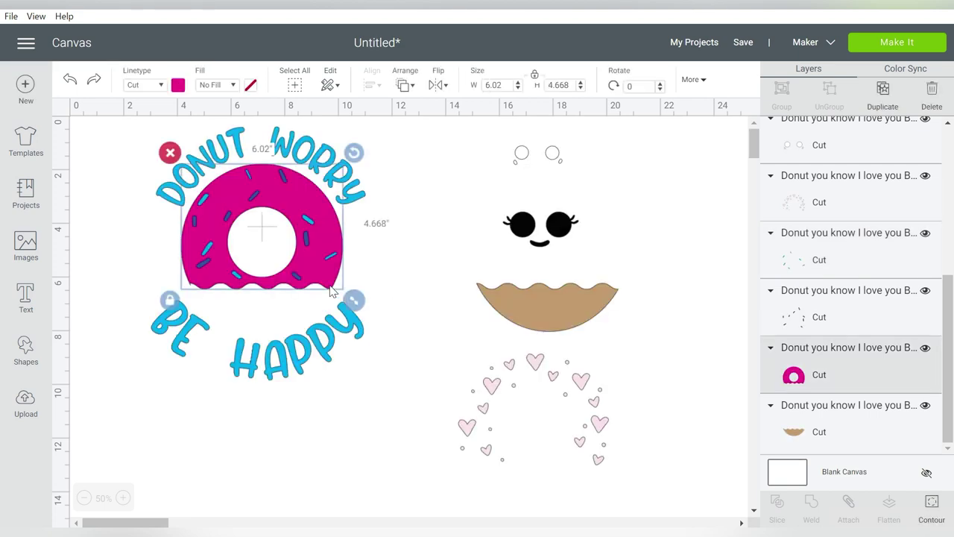
left_click(403, 85)
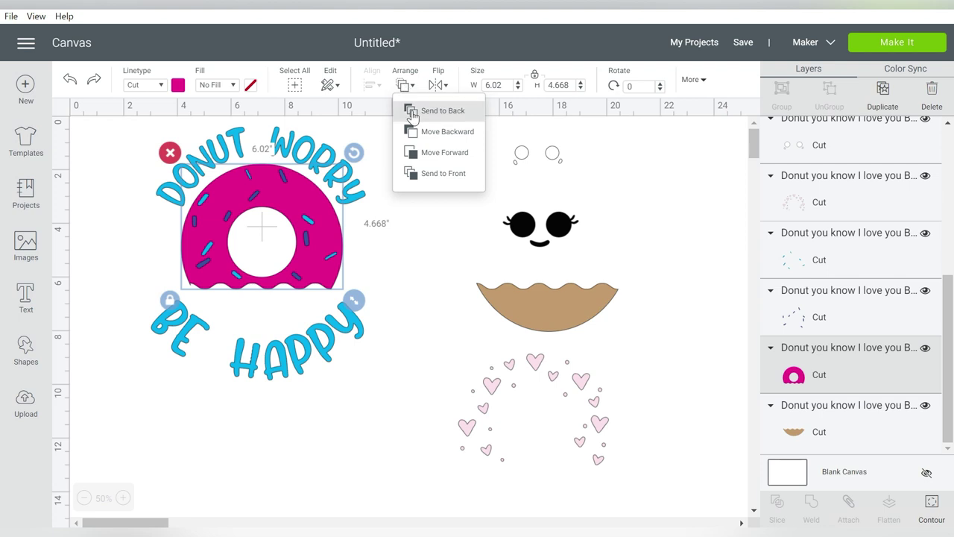
left_click(413, 112)
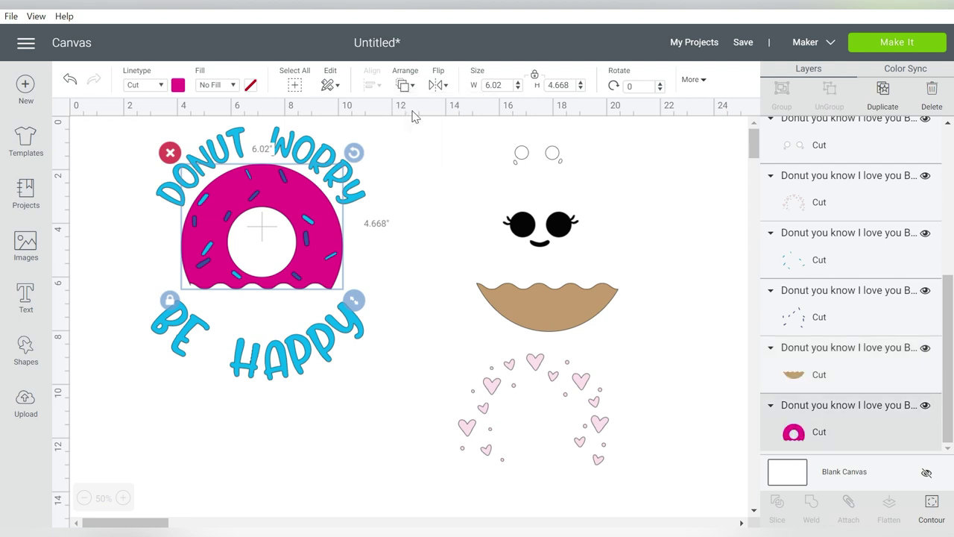
left_click(410, 158)
Send the light-blue sprinkles to the back of the layer order, behind the pink icing
left_click(309, 229)
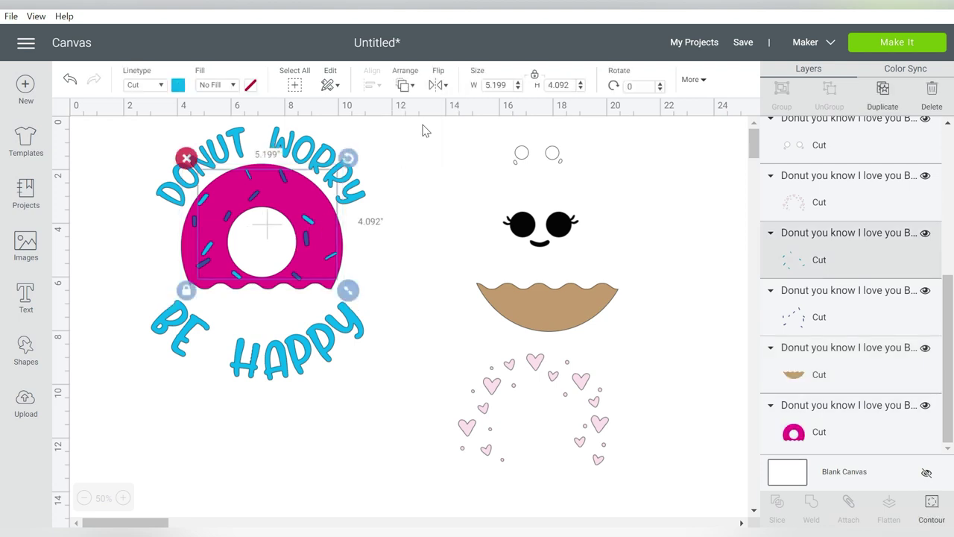
left_click(407, 85)
left_click(409, 111)
left_click(384, 201)
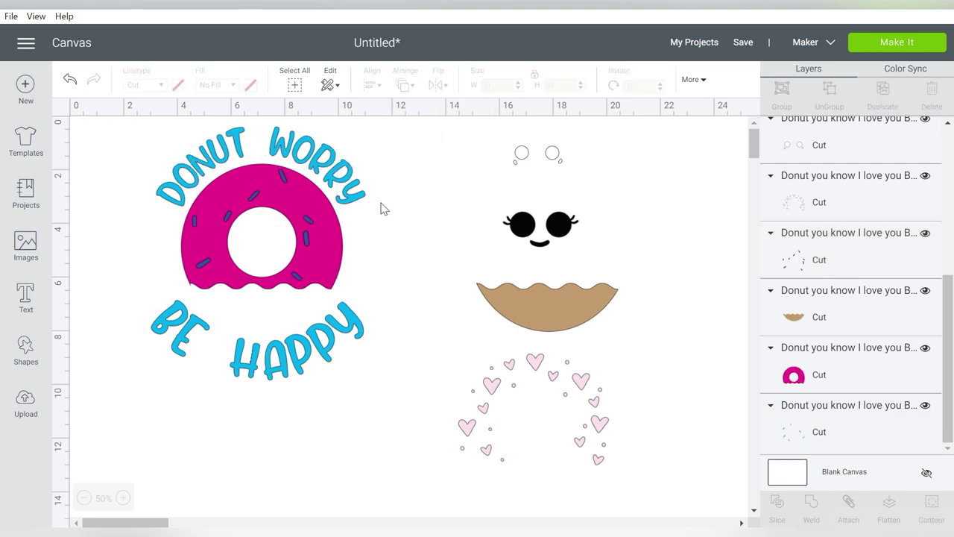
Move the pink icing and the dark-blue sprinkles out of the lettering, placing them separately beside it
left_click_drag(326, 245, 738, 207)
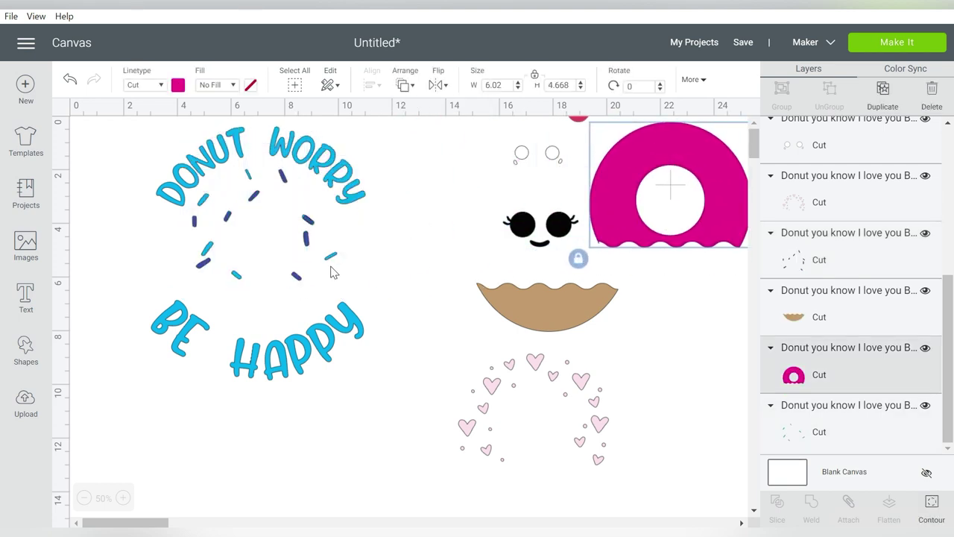
left_click(297, 278)
left_click_drag(297, 277, 530, 249)
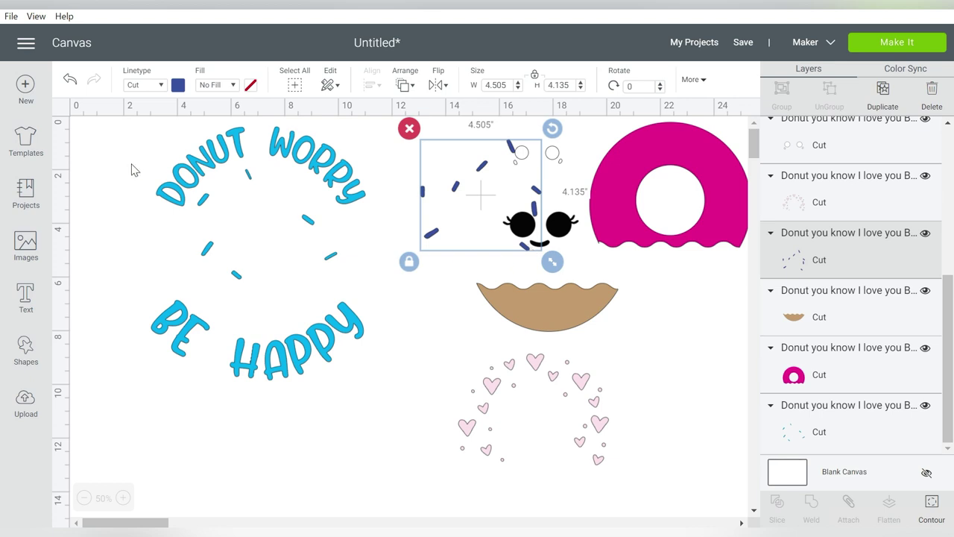
Attach the DONUT WORRY and BE HAPPY lettering to the light-blue sprinkles and shift them away from the other pieces
left_click_drag(131, 157, 377, 394)
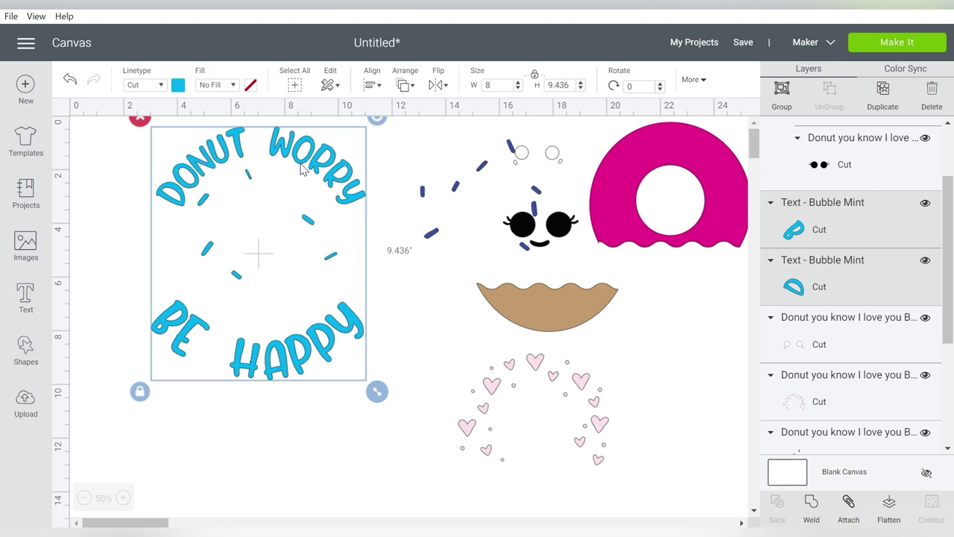
left_click(94, 160)
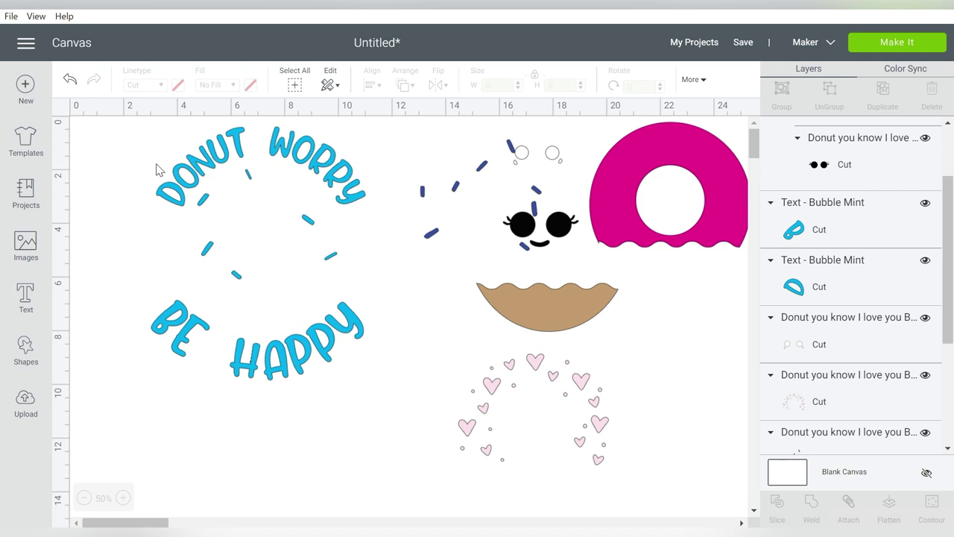
left_click_drag(144, 161, 401, 403)
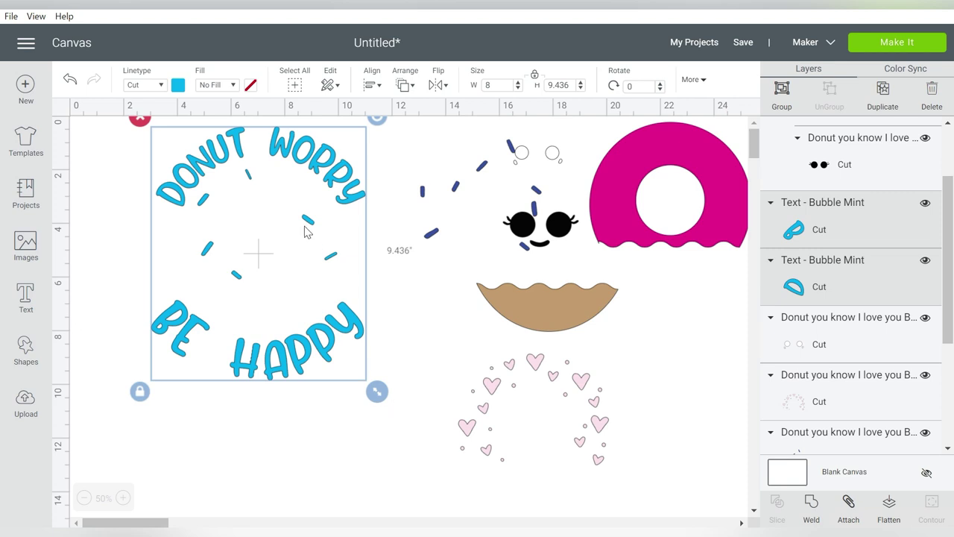
left_click(848, 499)
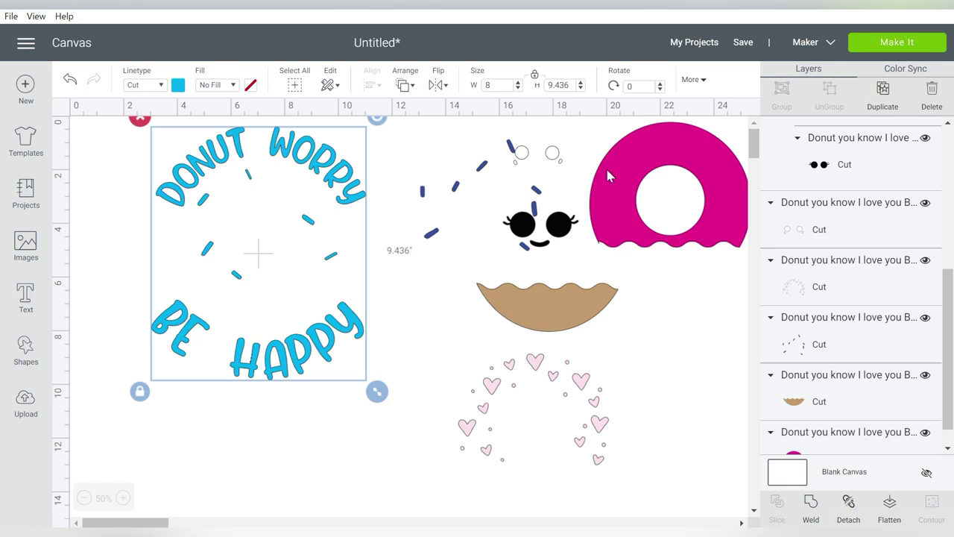
left_click_drag(326, 158, 266, 196)
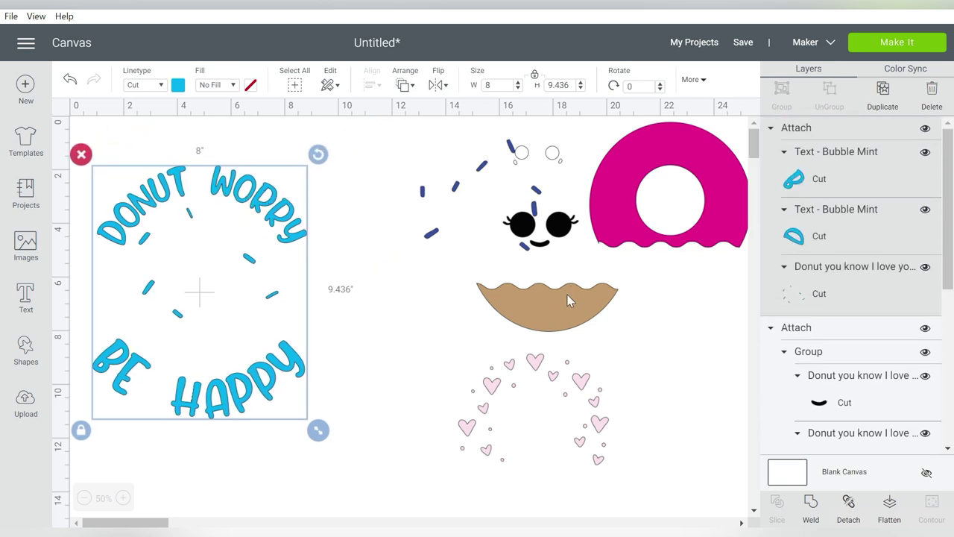
Spread the pink hearts, dark-blue sprinkles, black face and white eye highlights apart so no coloured pieces overlap on the canvas
left_click_drag(546, 373, 434, 404)
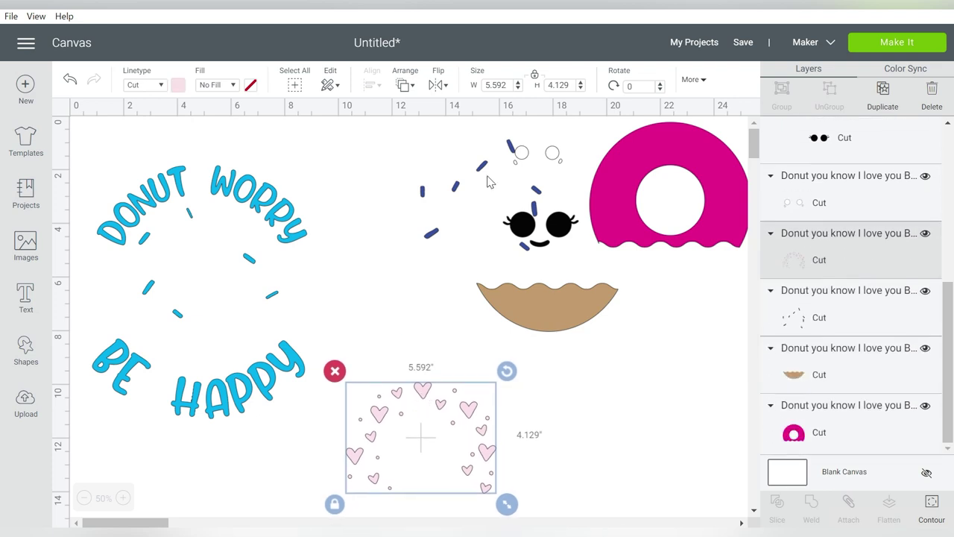
left_click_drag(457, 194, 375, 185)
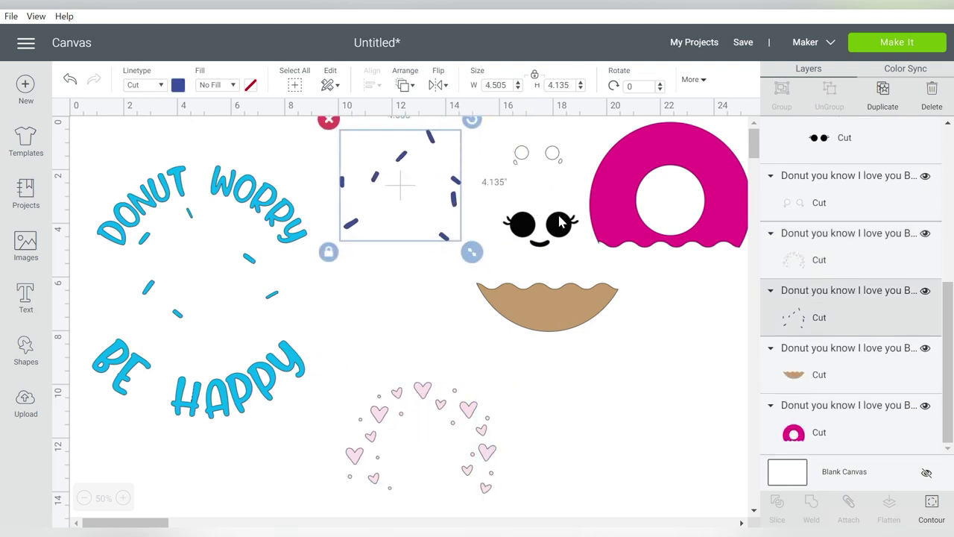
left_click_drag(564, 231, 418, 307)
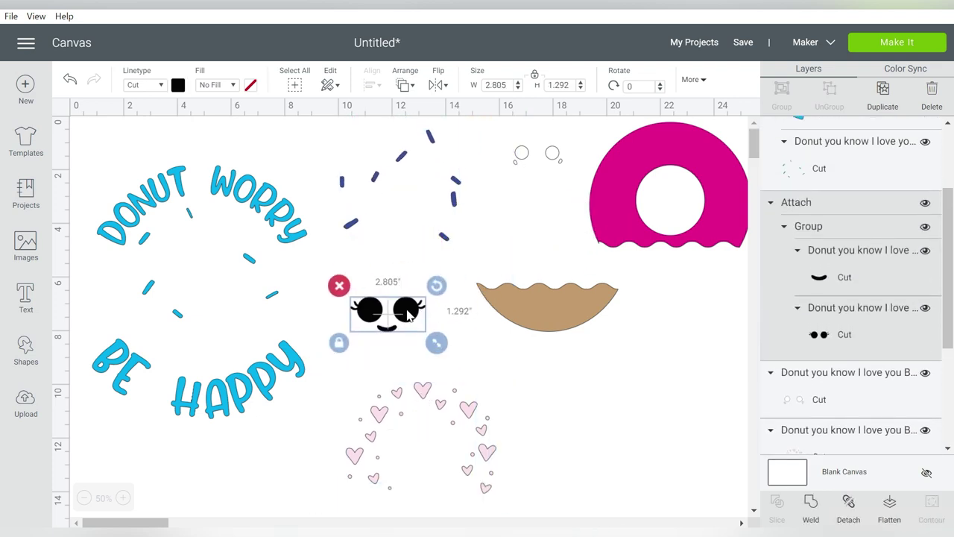
left_click_drag(552, 155, 529, 220)
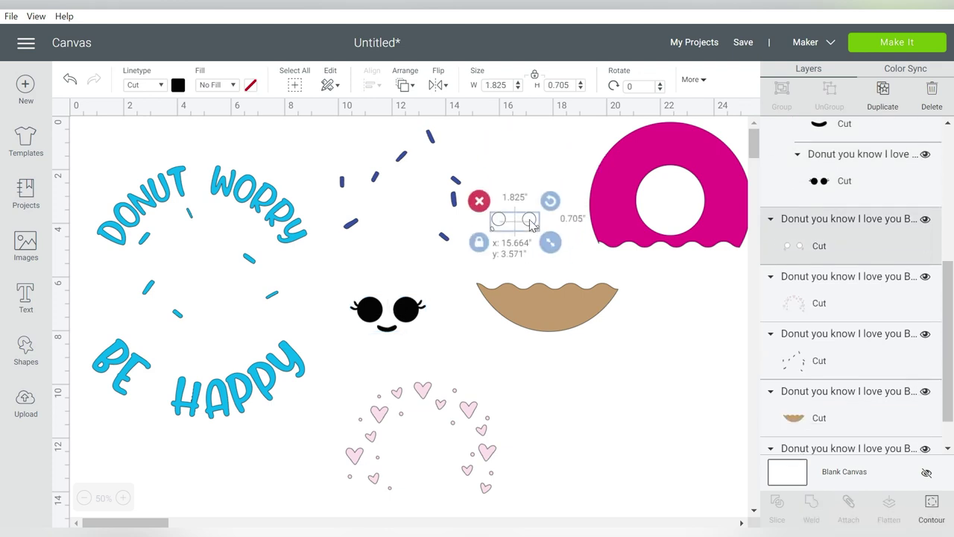
left_click(526, 158)
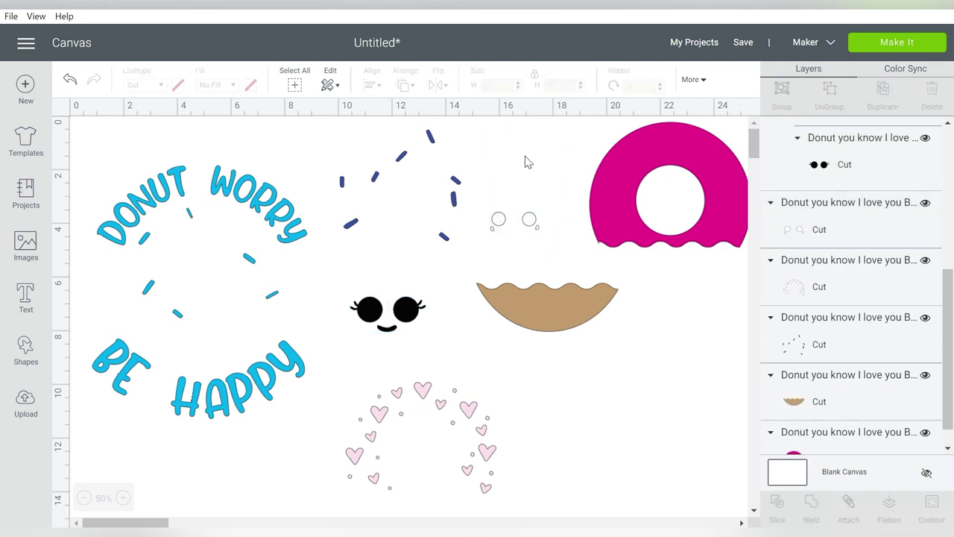
Send the design to mat preparation and review the cutting mats, including the brown donut base and the blue lettering
left_click(884, 45)
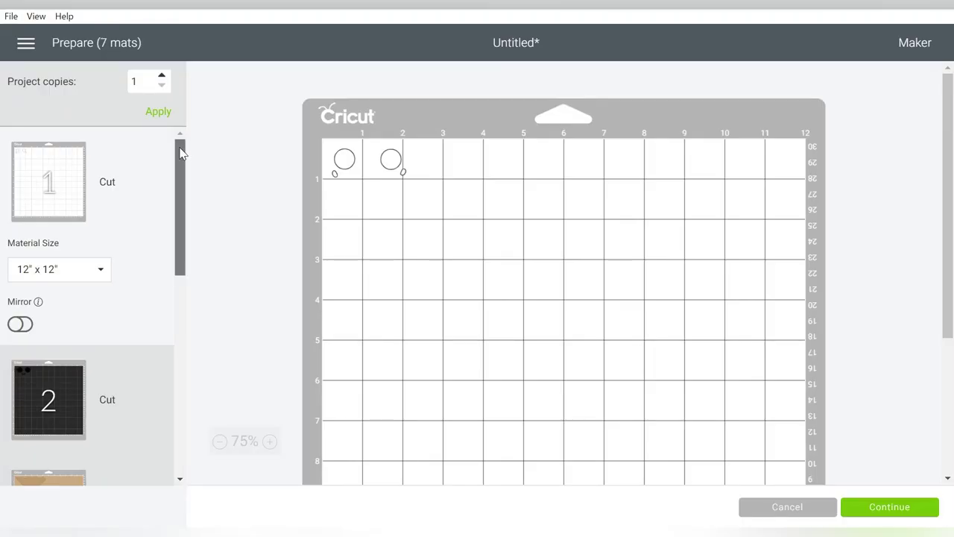
left_click_drag(179, 149, 179, 195)
left_click(40, 273)
left_click(41, 357)
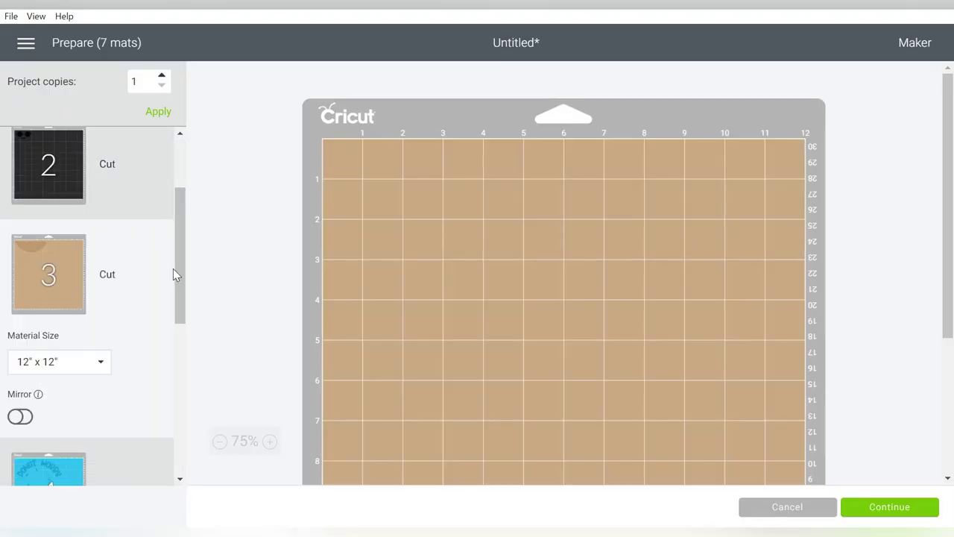
left_click_drag(179, 216, 179, 302)
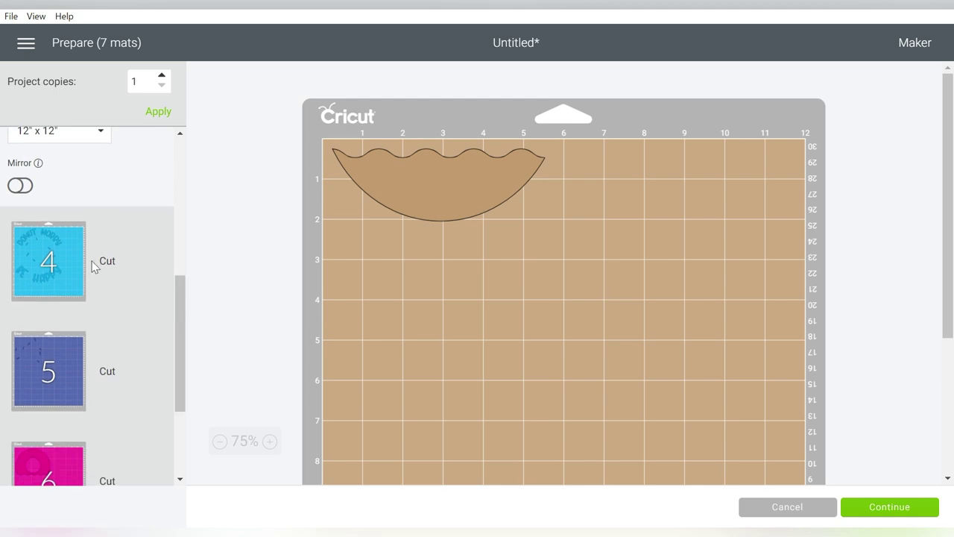
left_click(50, 246)
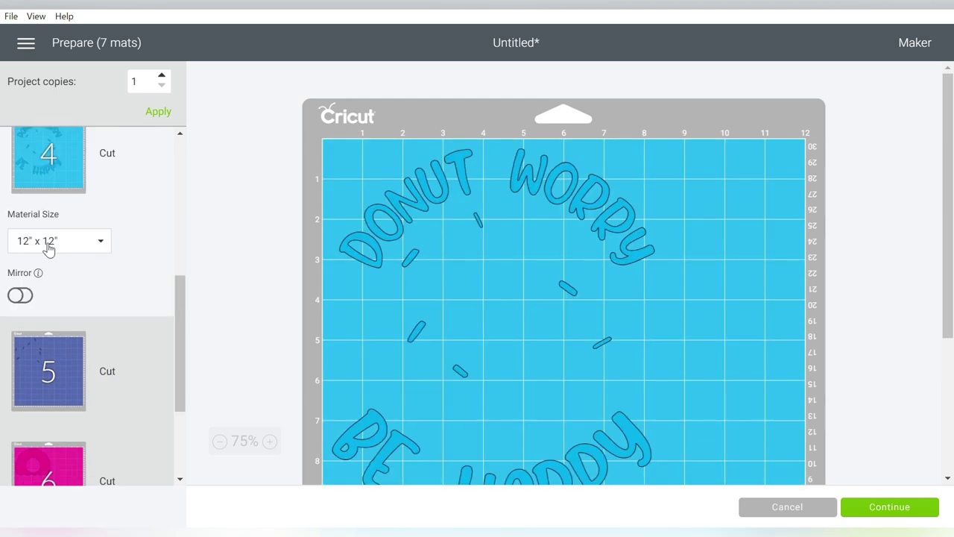
left_click_drag(179, 279, 178, 339)
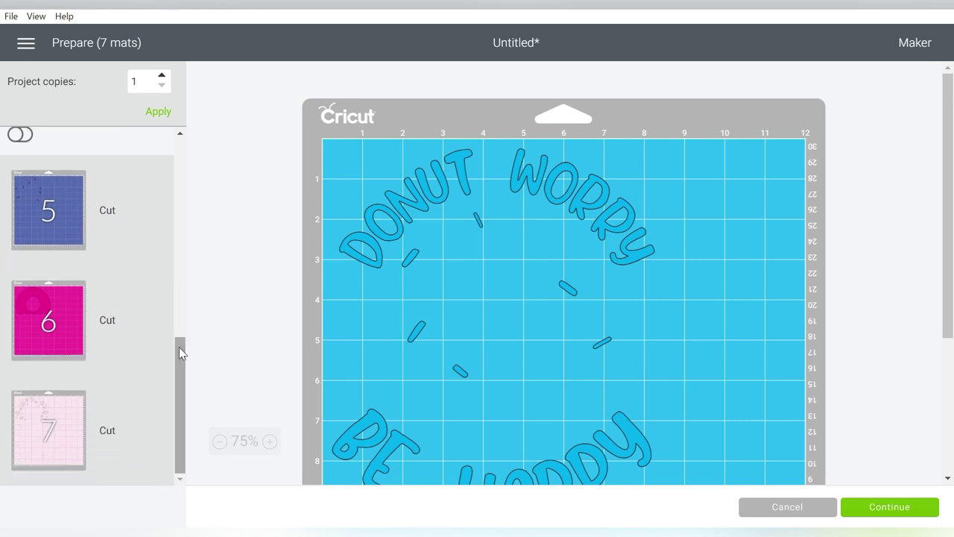
Turn on Mirror for the pale-pink hearts on mat 7 and the pink icing on mat 6
left_click(47, 408)
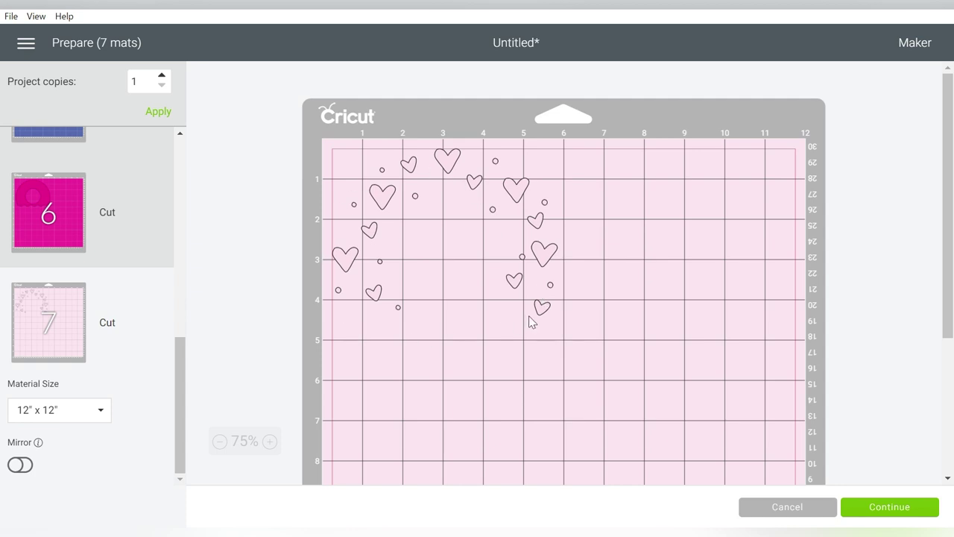
left_click(20, 466)
left_click_drag(178, 417, 181, 393)
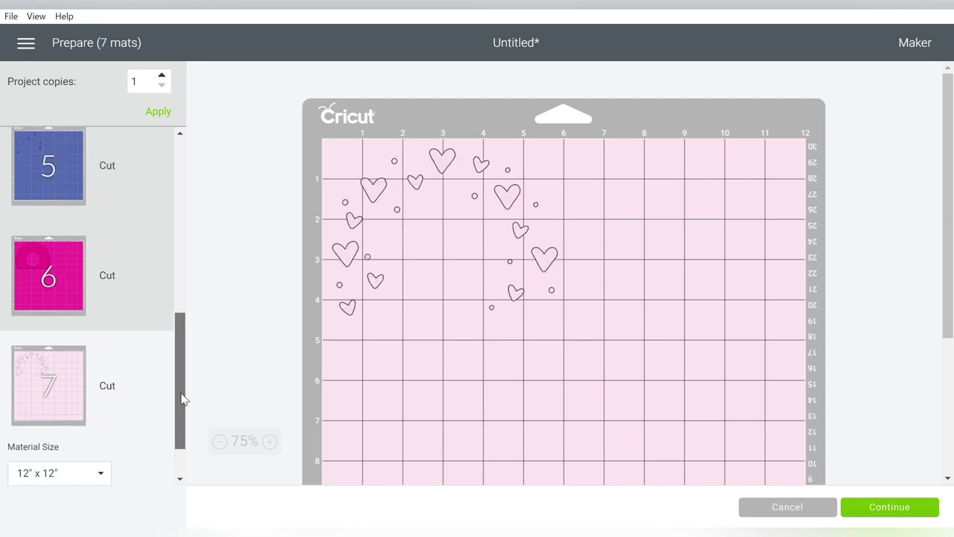
left_click(63, 275)
left_click(20, 418)
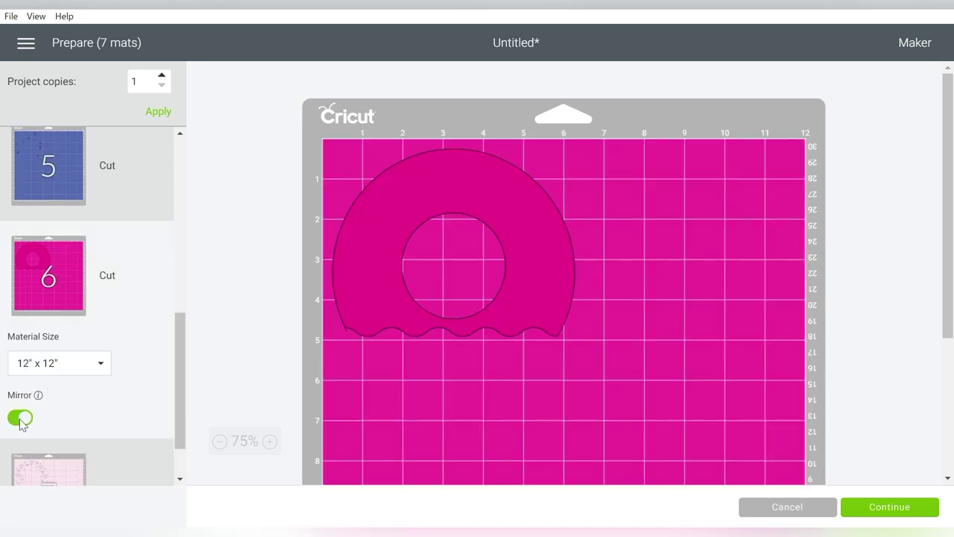
Turn on Mirror for the remaining mats, working back from mat 5 to the white eye highlights on mat 1
left_click_drag(183, 401, 183, 228)
left_click(48, 322)
left_click(47, 192)
left_click(47, 265)
left_click(48, 190)
left_click(47, 181)
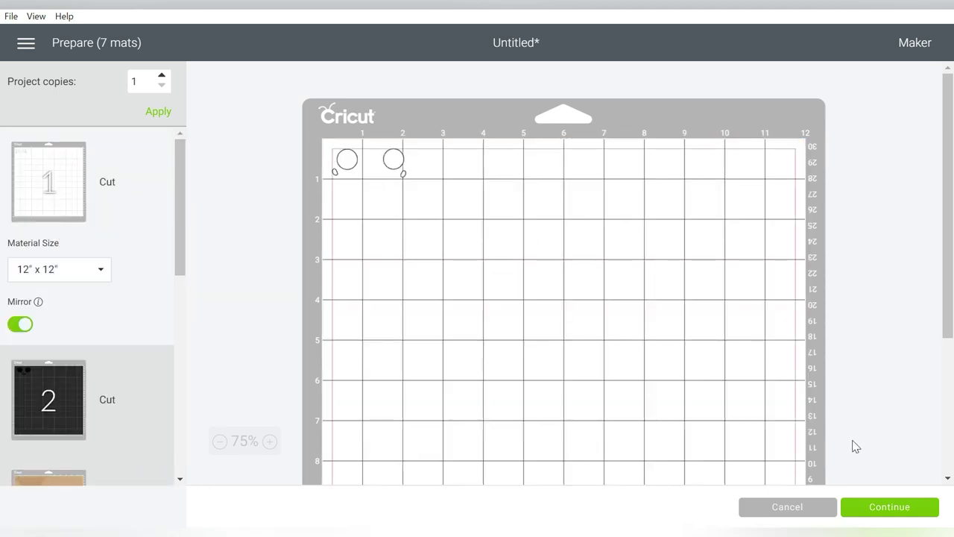
Continue to the cutting setup, set the base material to Everyday Iron-On and set the pressure to More
left_click(864, 507)
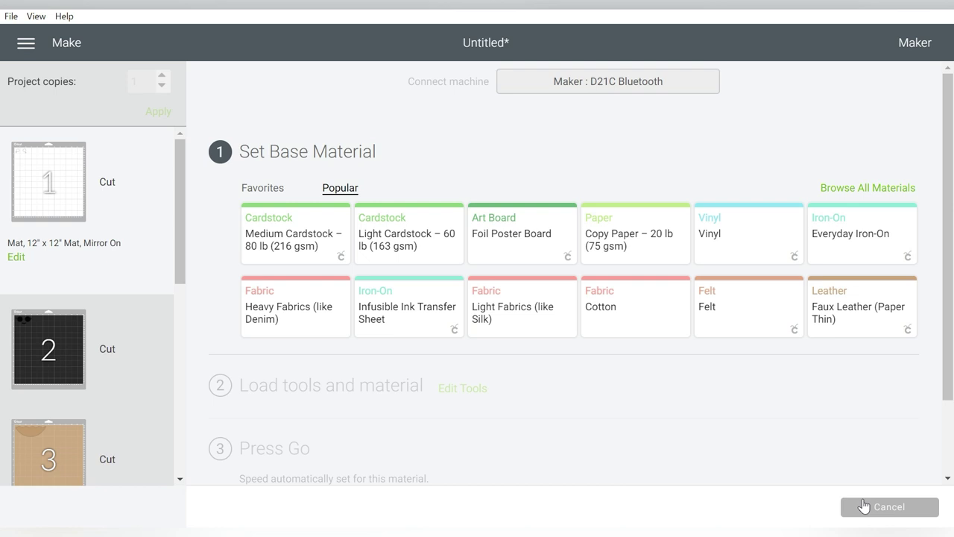
left_click(835, 239)
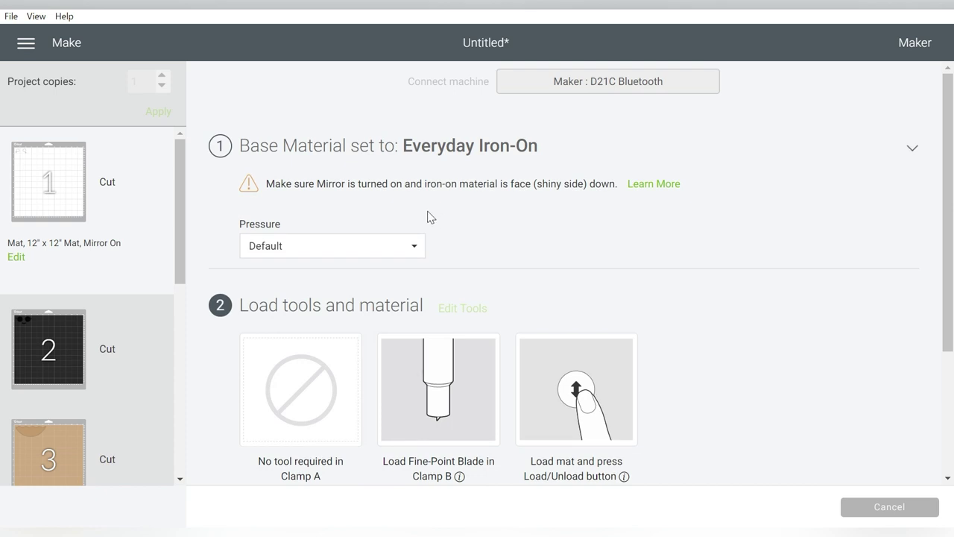
left_click(318, 253)
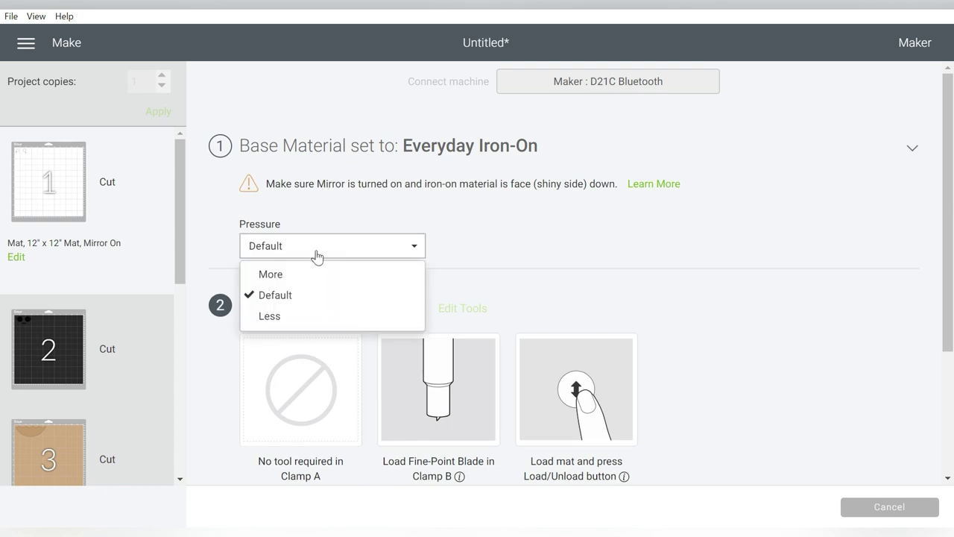
left_click(307, 277)
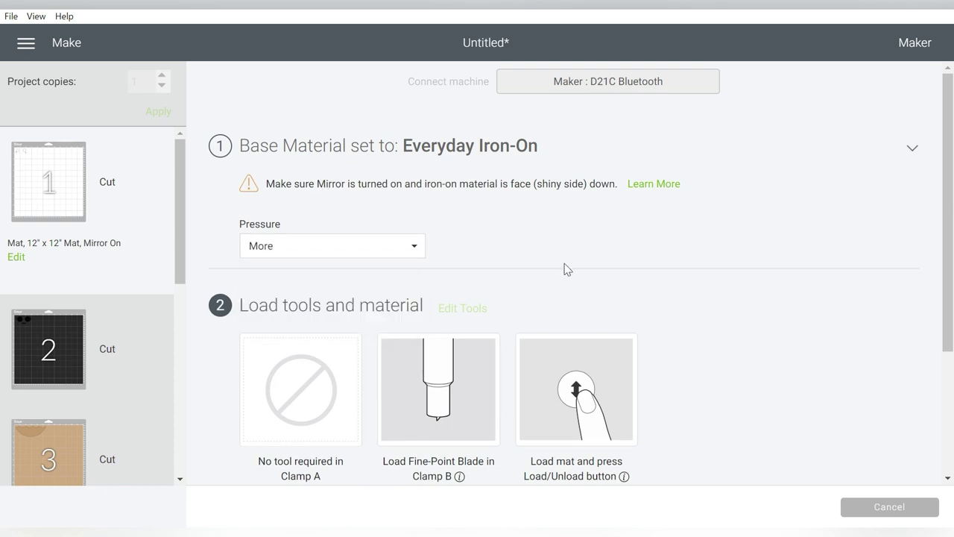